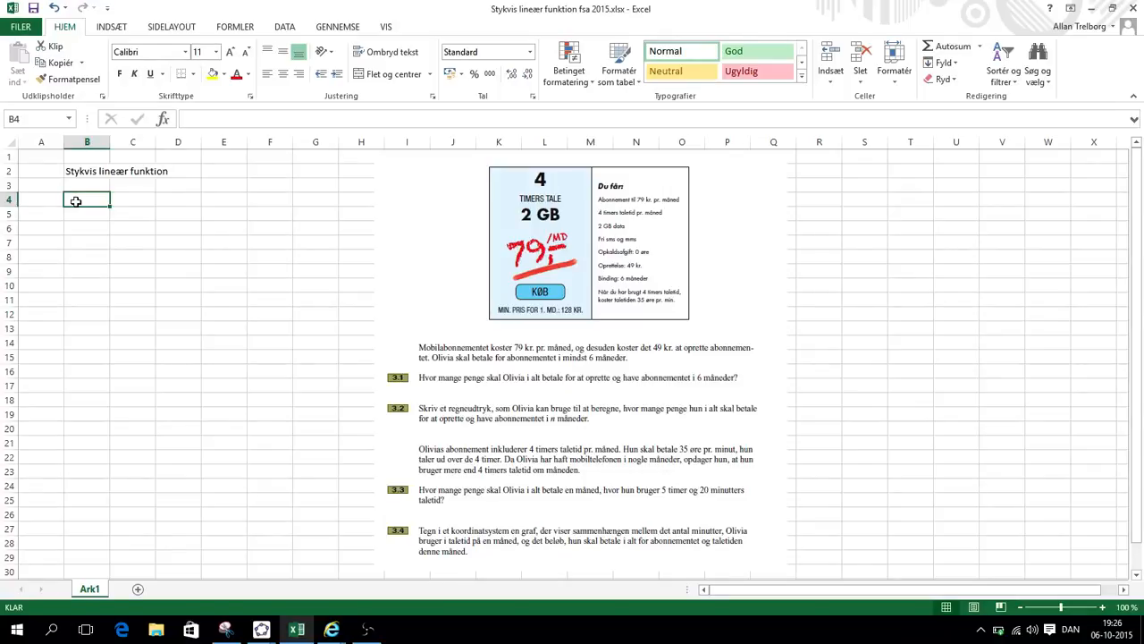
Step: Fill B4:B24 with a series from 0 to 600 in increments of 30
type("0")
key("Return")
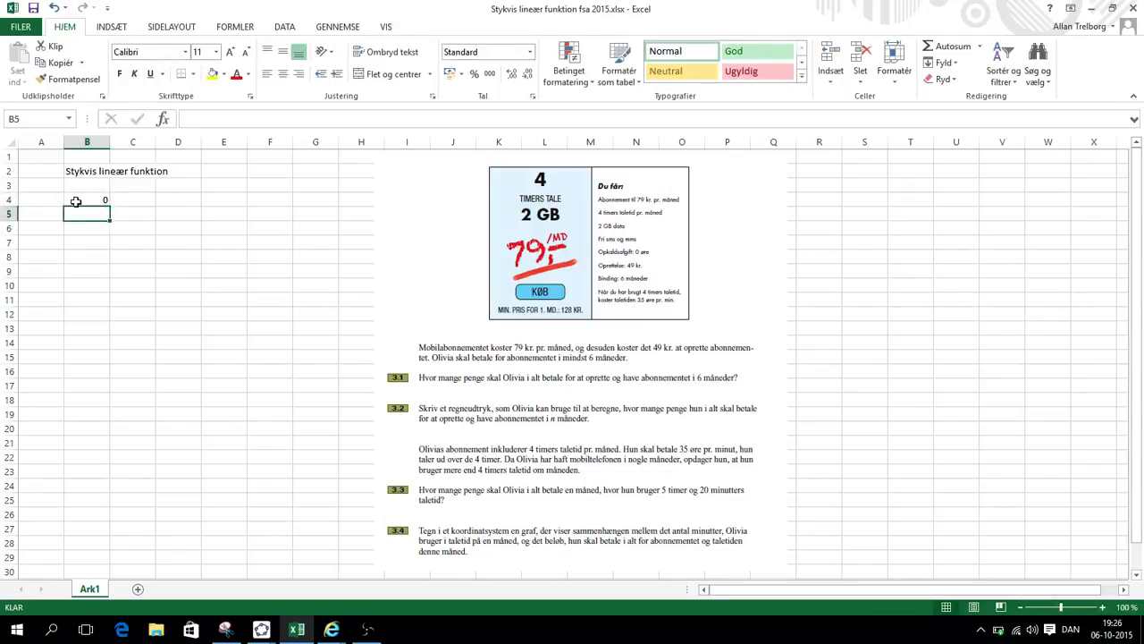
type("30")
key("Return")
left_click(76, 201)
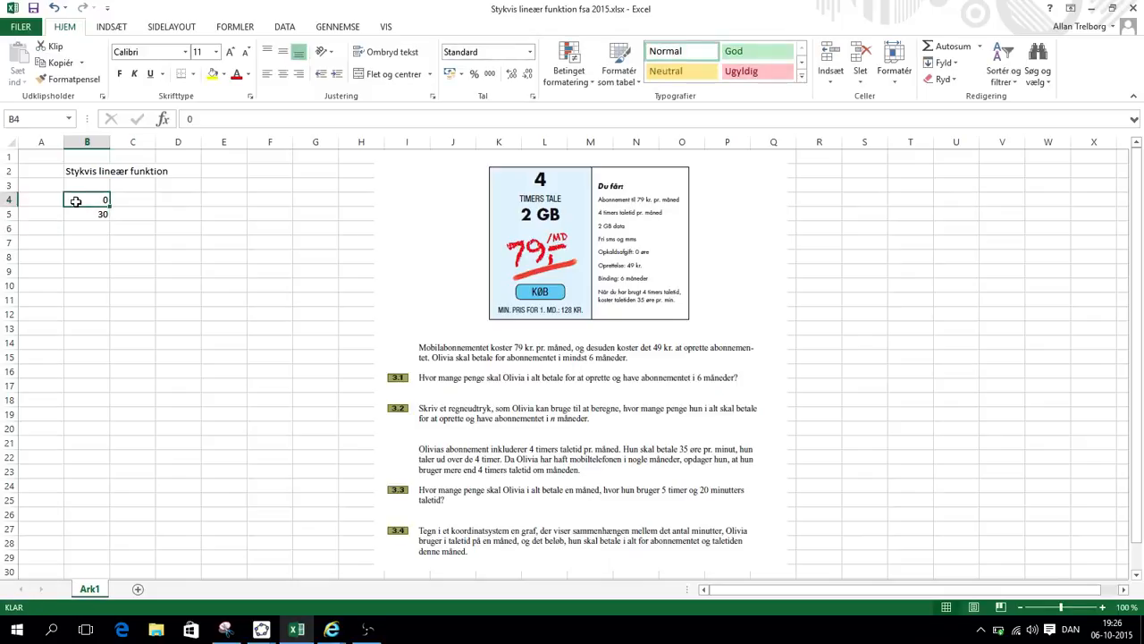
left_click_drag(76, 201, 94, 331)
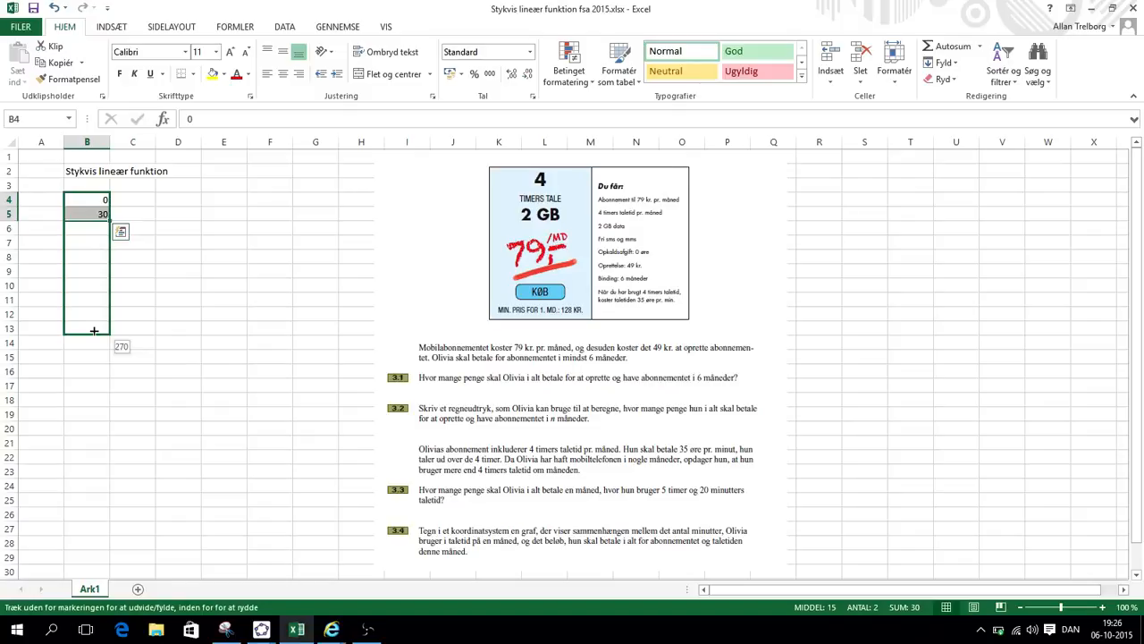
left_click_drag(94, 331, 93, 487)
Step: Enter 79 in C4 and fill the same value down to C12
left_click(145, 200)
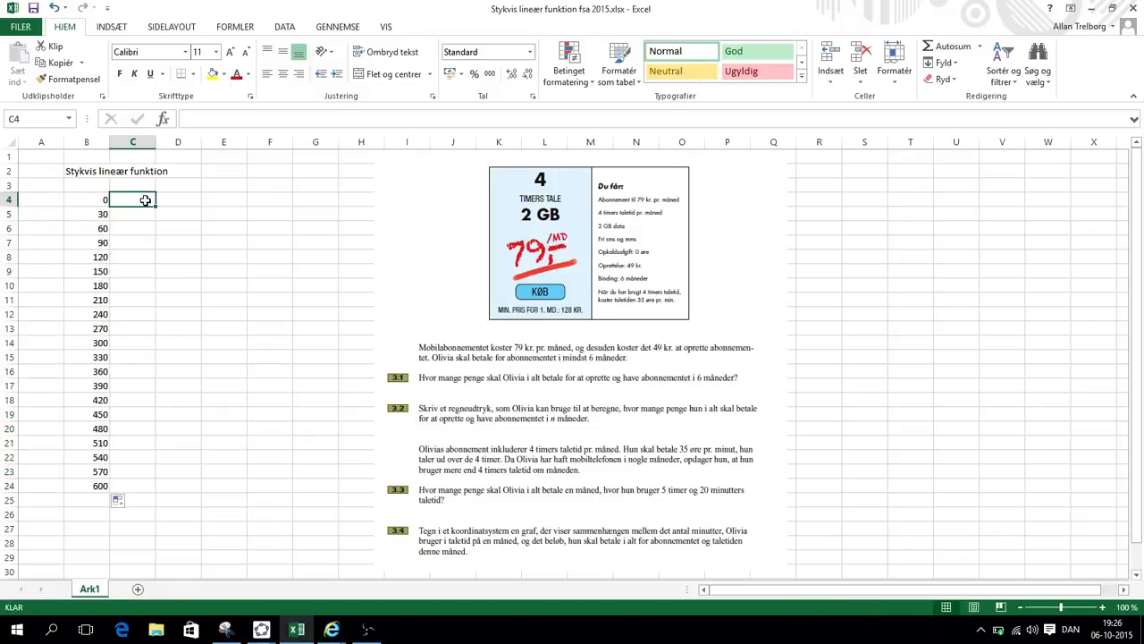
type("79")
key("Return")
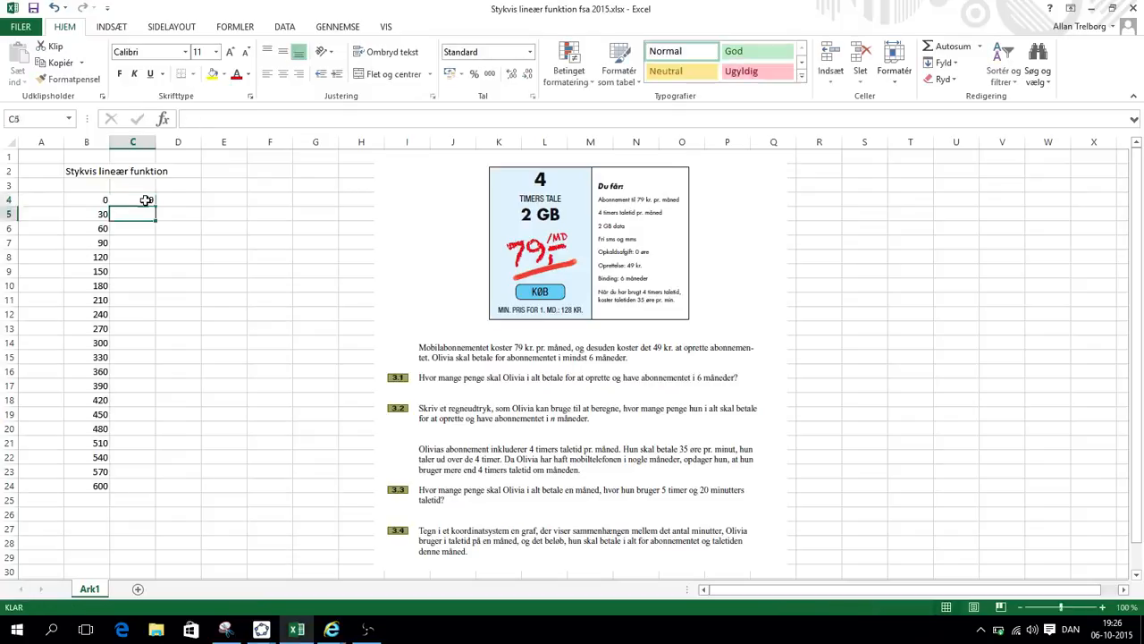
left_click(146, 200)
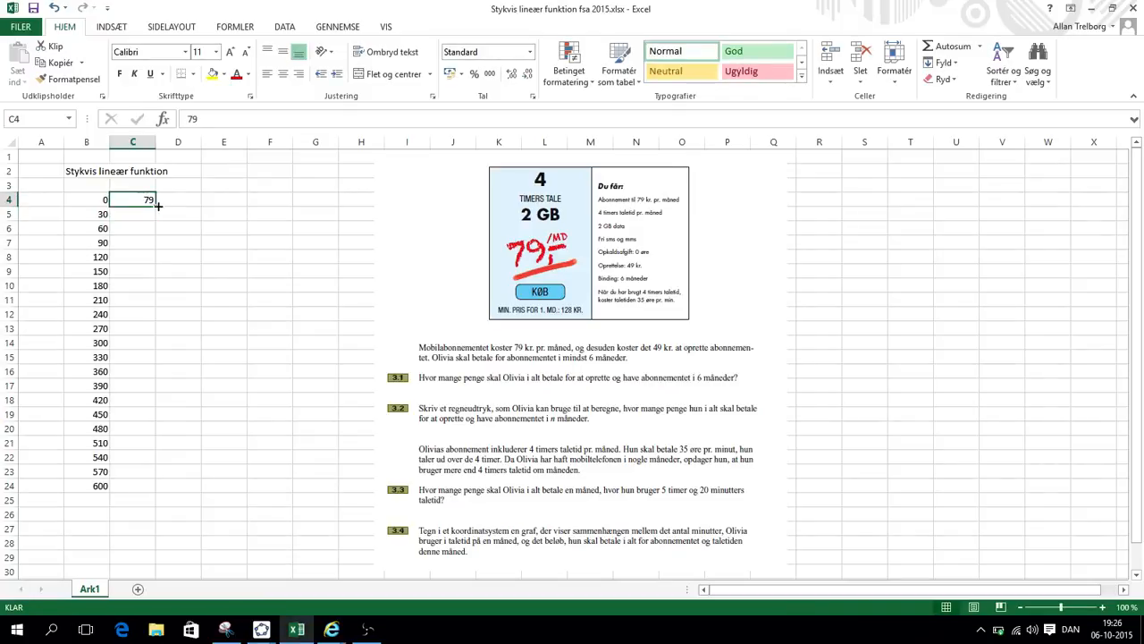
left_click_drag(155, 204, 148, 320)
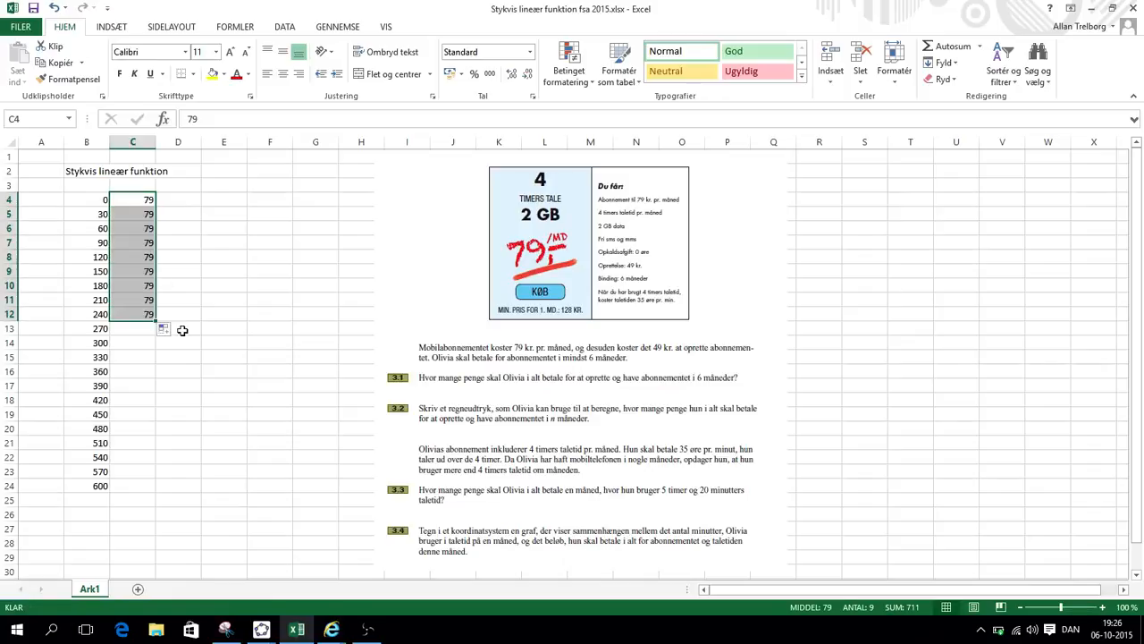
Step: Enter the formula =B13-240 in D13 and fill it down to D24
left_click(182, 330)
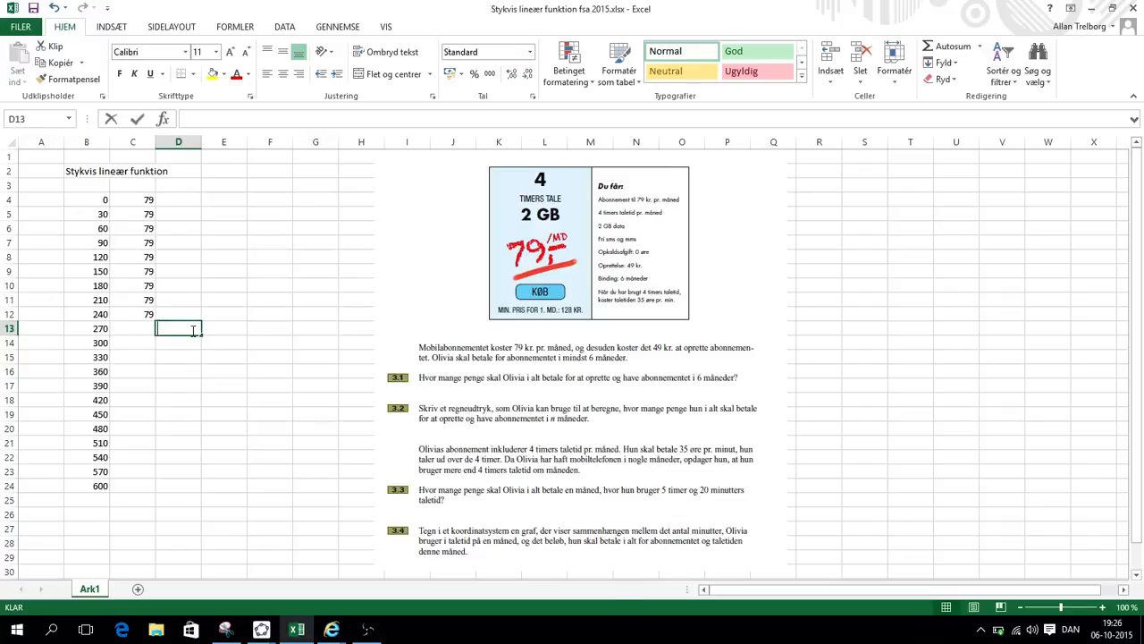
type("=")
left_click(99, 329)
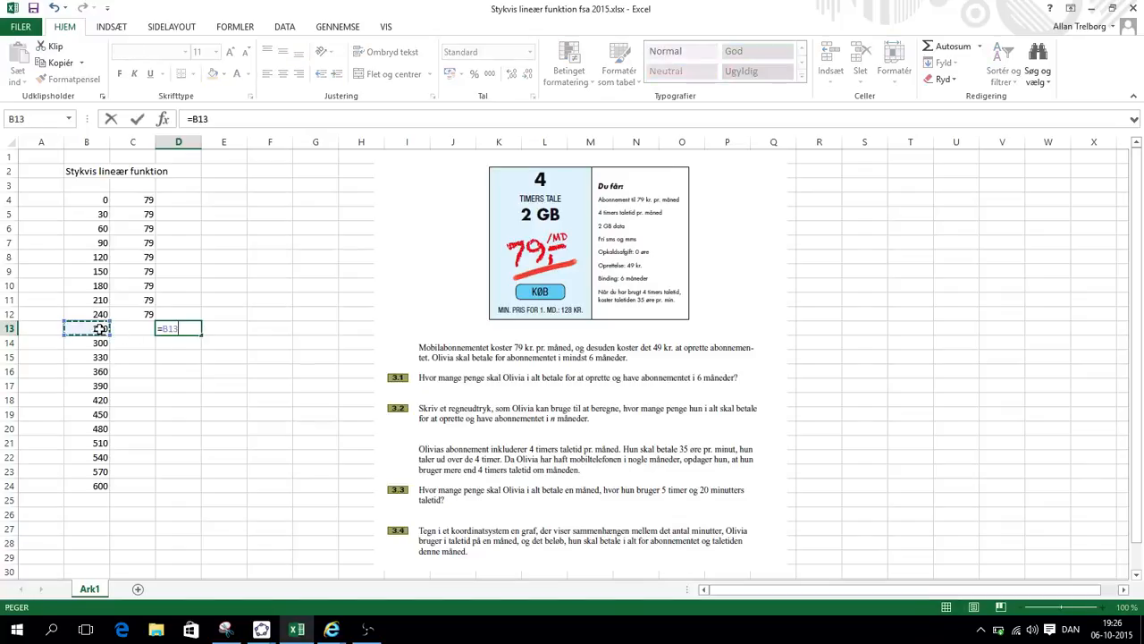
type("-240")
key("Return")
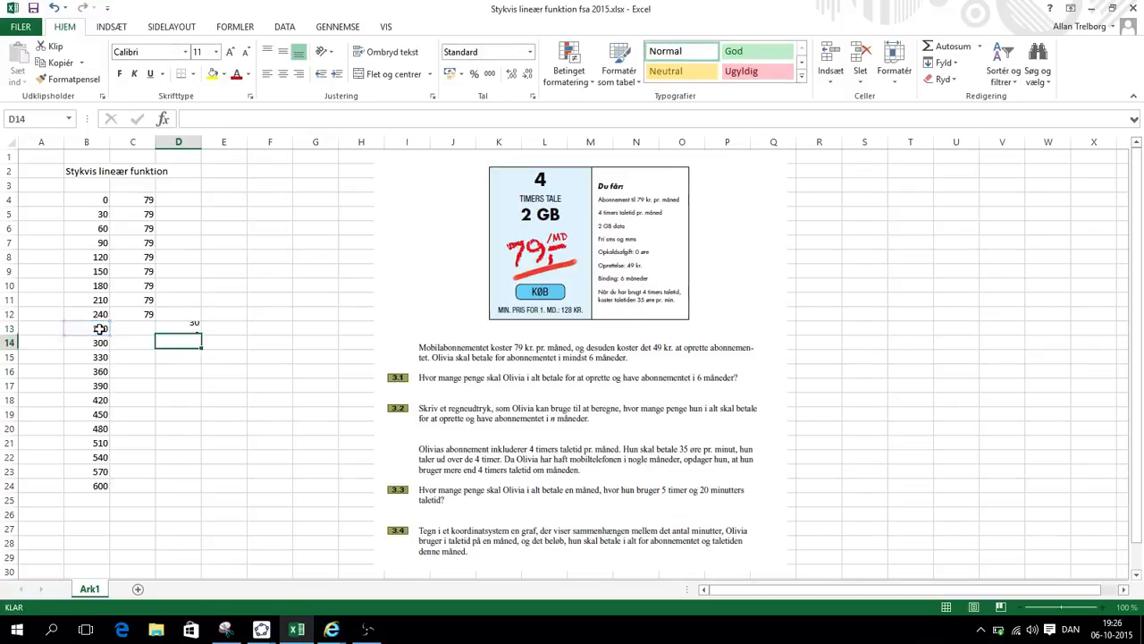
left_click(191, 329)
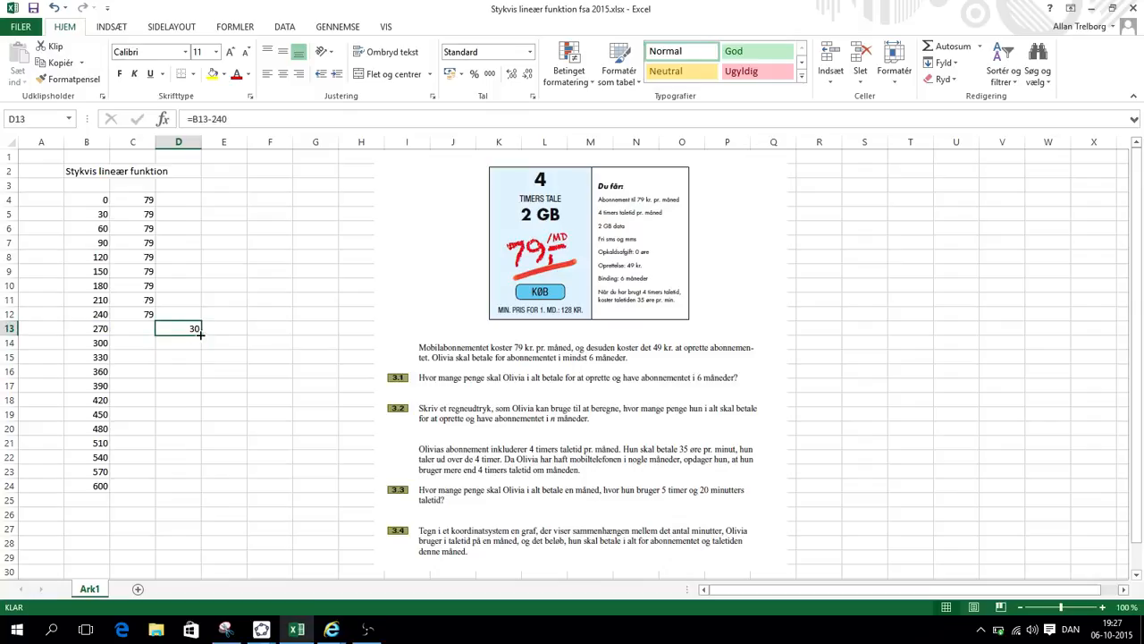
left_click_drag(201, 334, 200, 489)
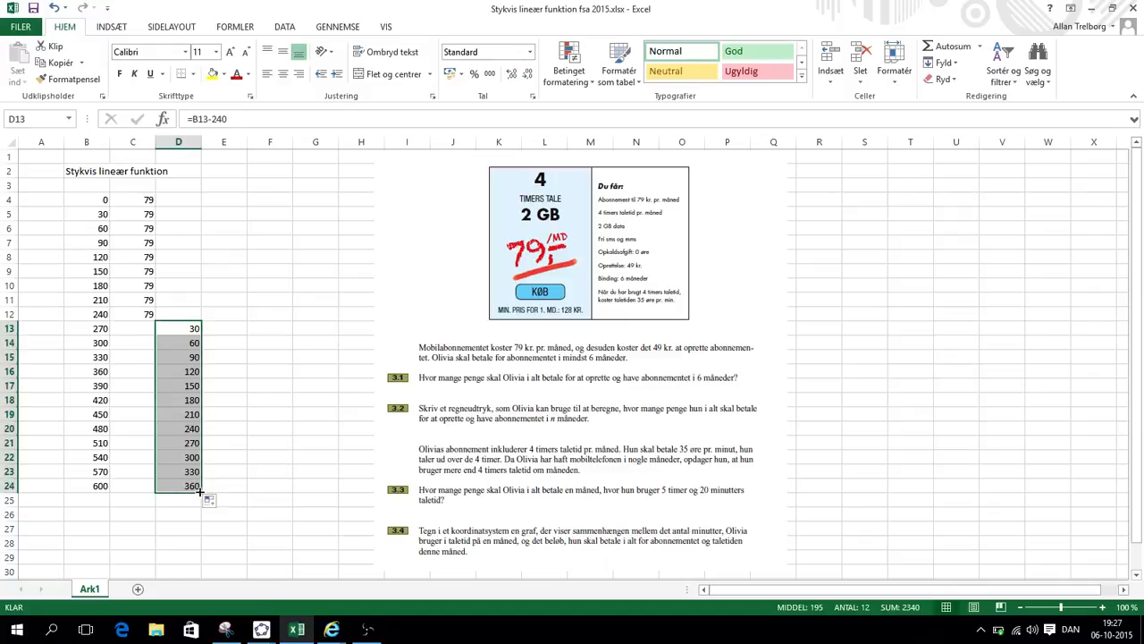
Step: Enter the formula =D13*0,35 in E13 and fill it down to E24
left_click(231, 328)
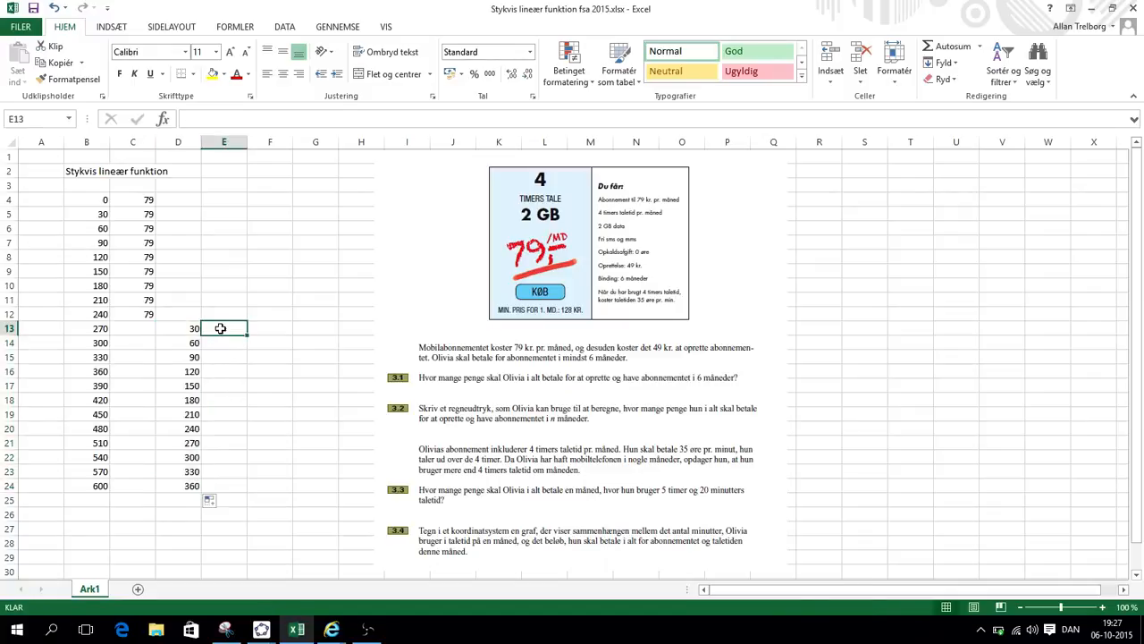
left_click(194, 328)
left_click(219, 328)
type("=")
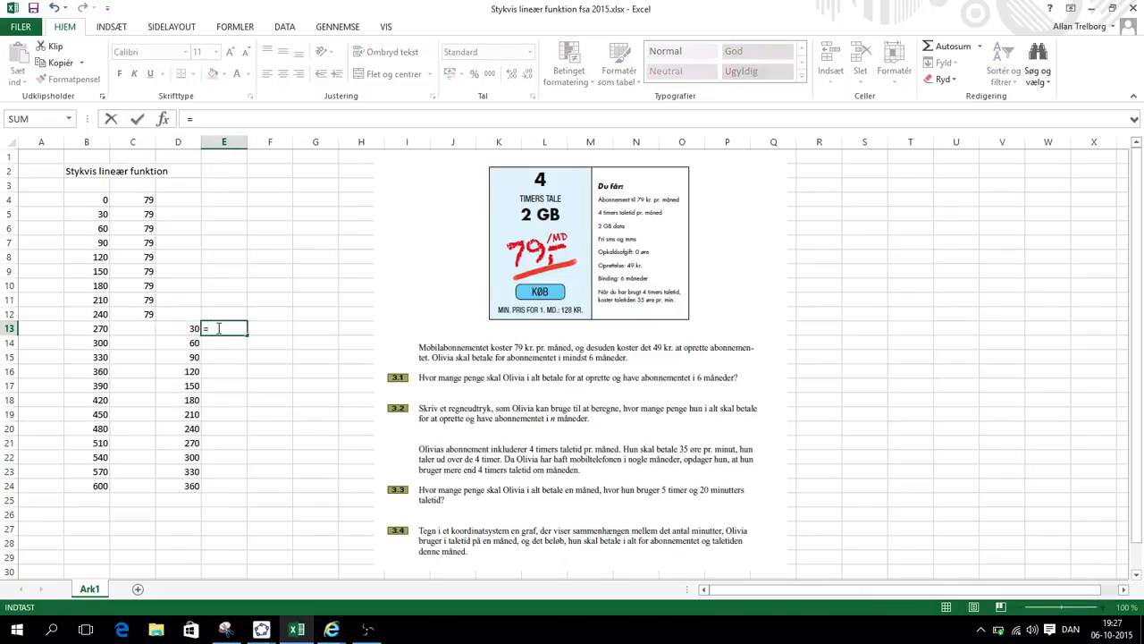
left_click(184, 329)
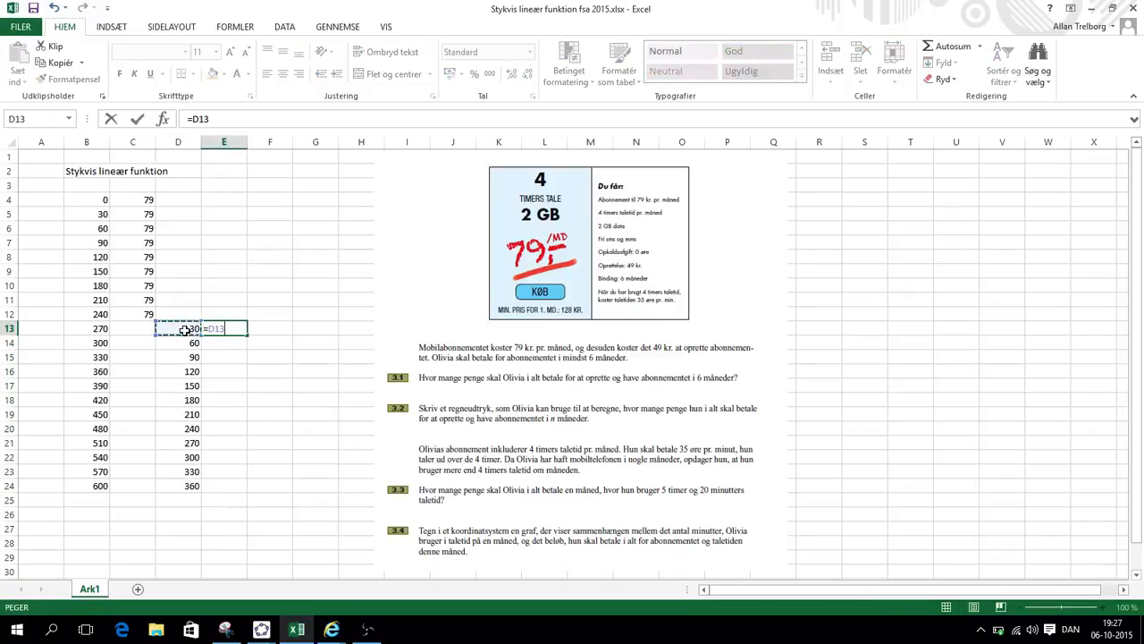
type("*0,35")
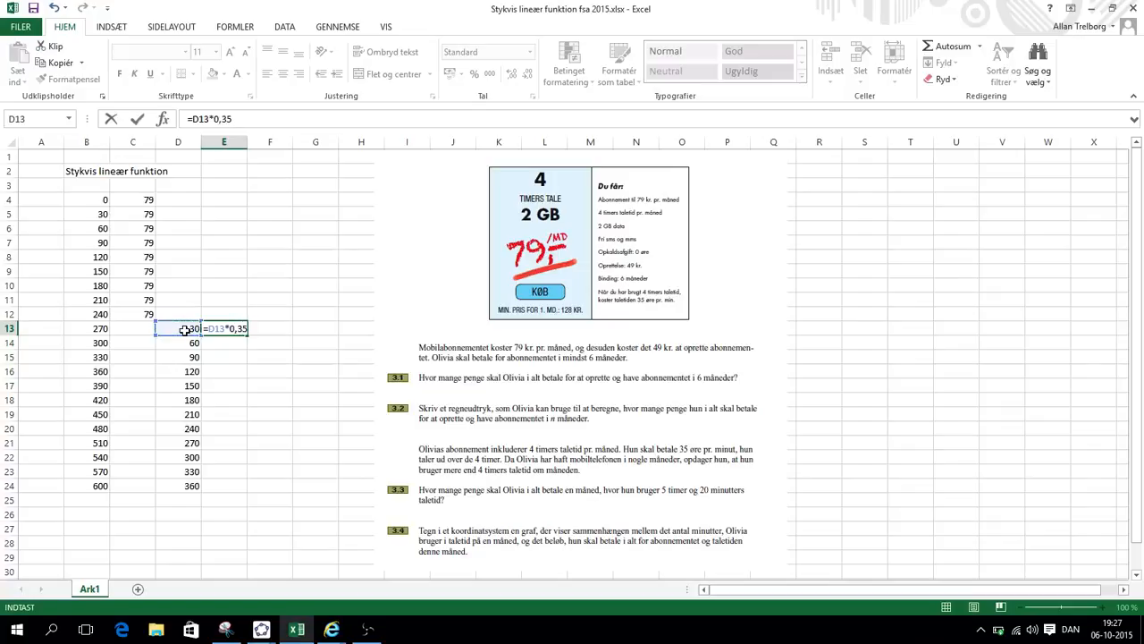
key("Return")
left_click(232, 328)
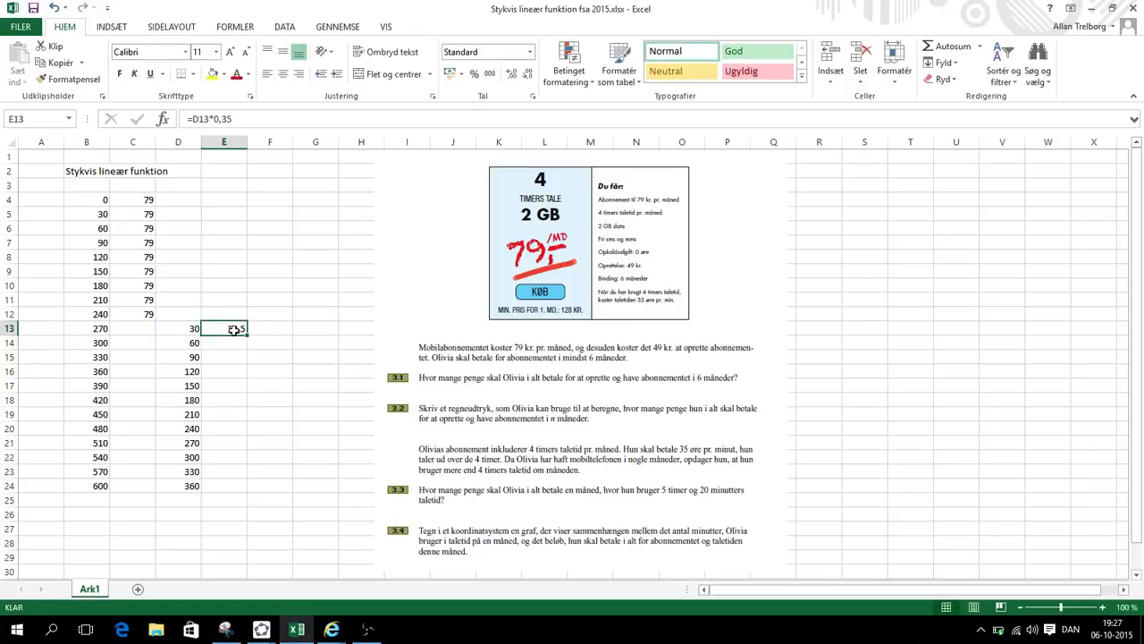
left_click_drag(248, 331, 257, 496)
Step: Enter the formula =E13+79 in C13 and fill it down to C24
left_click(134, 328)
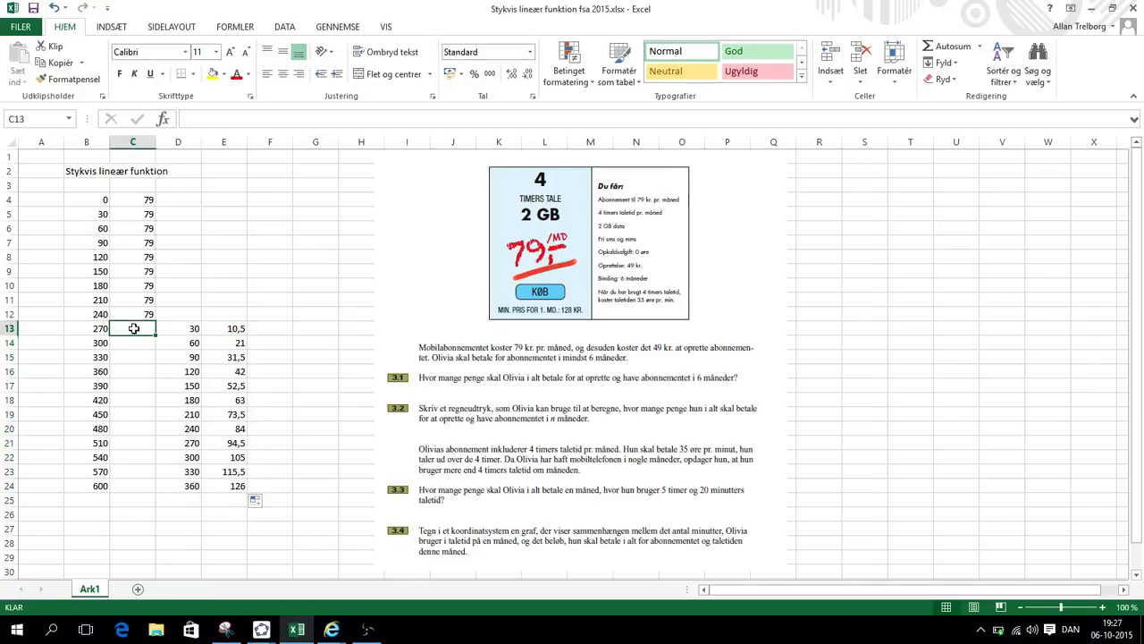
type("=")
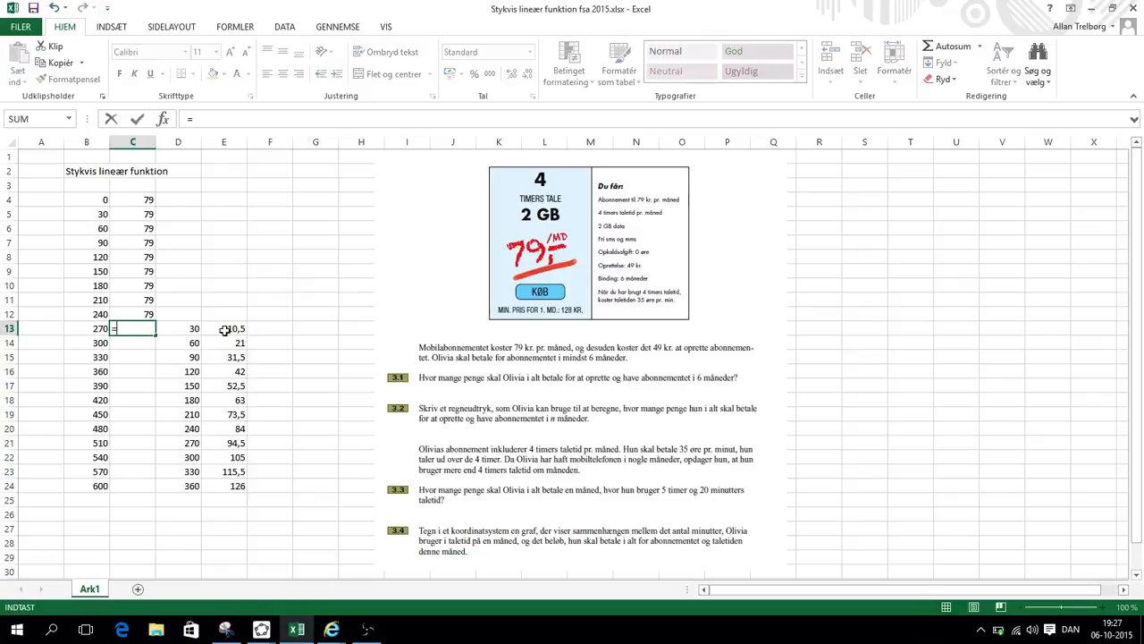
left_click(233, 330)
type("+")
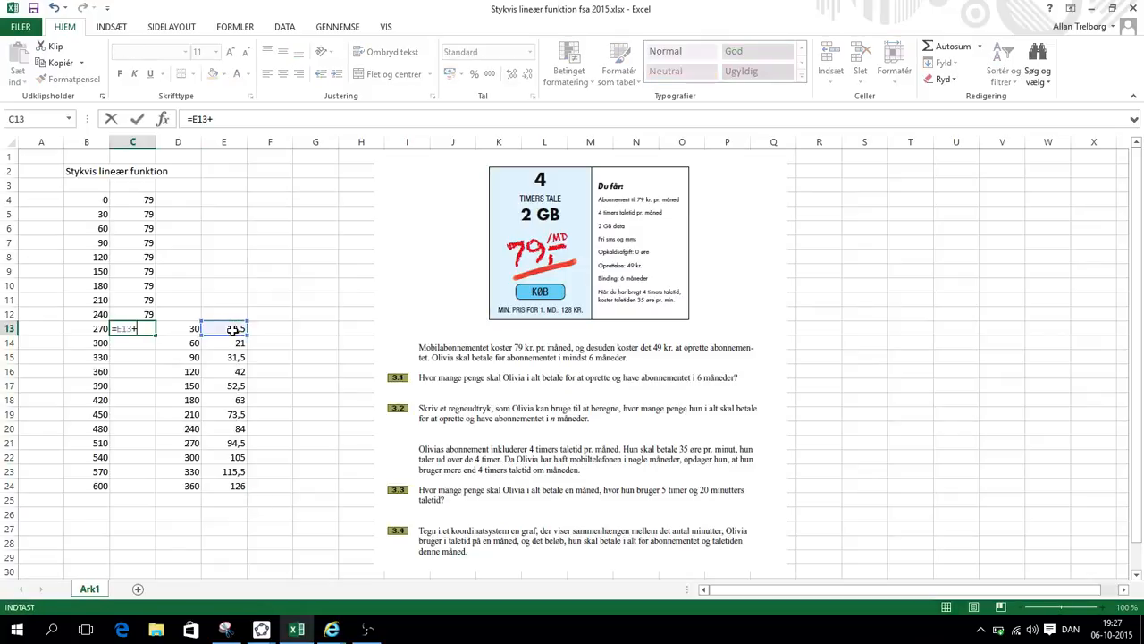
type("79")
key("Return")
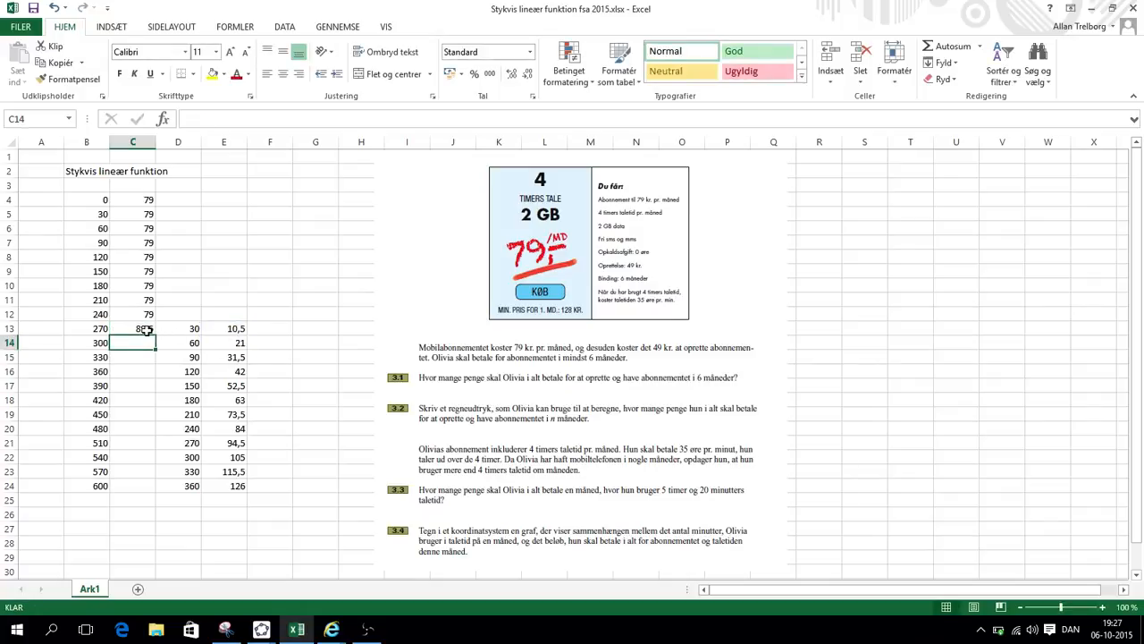
left_click(146, 329)
left_click_drag(157, 336, 159, 486)
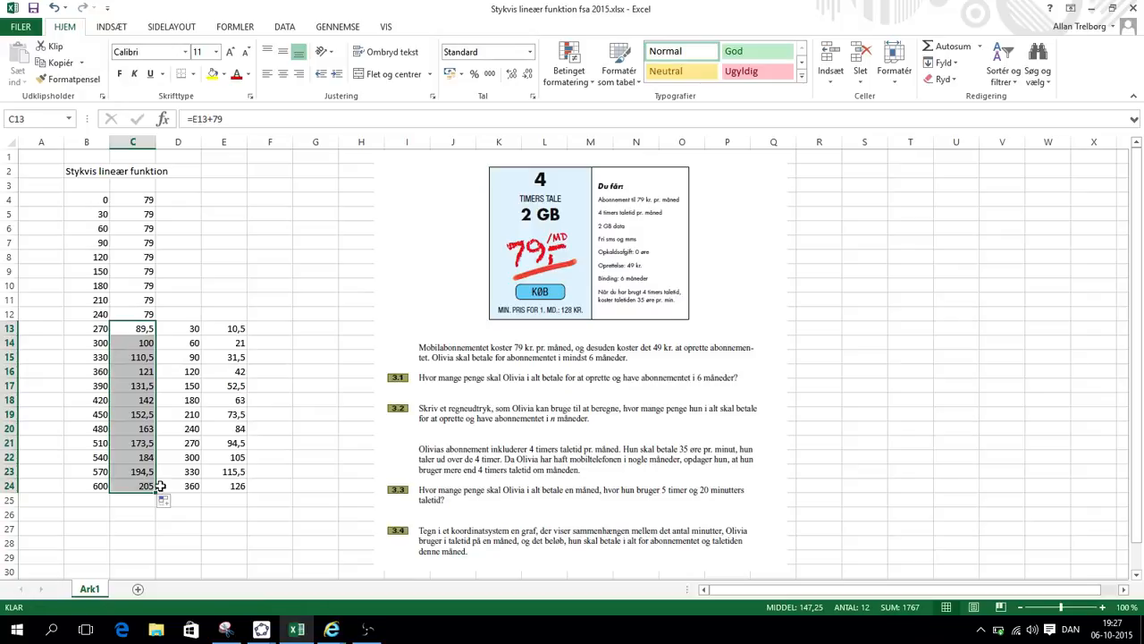
Step: Copy the minutes and price values in B4:C24
left_click(90, 200)
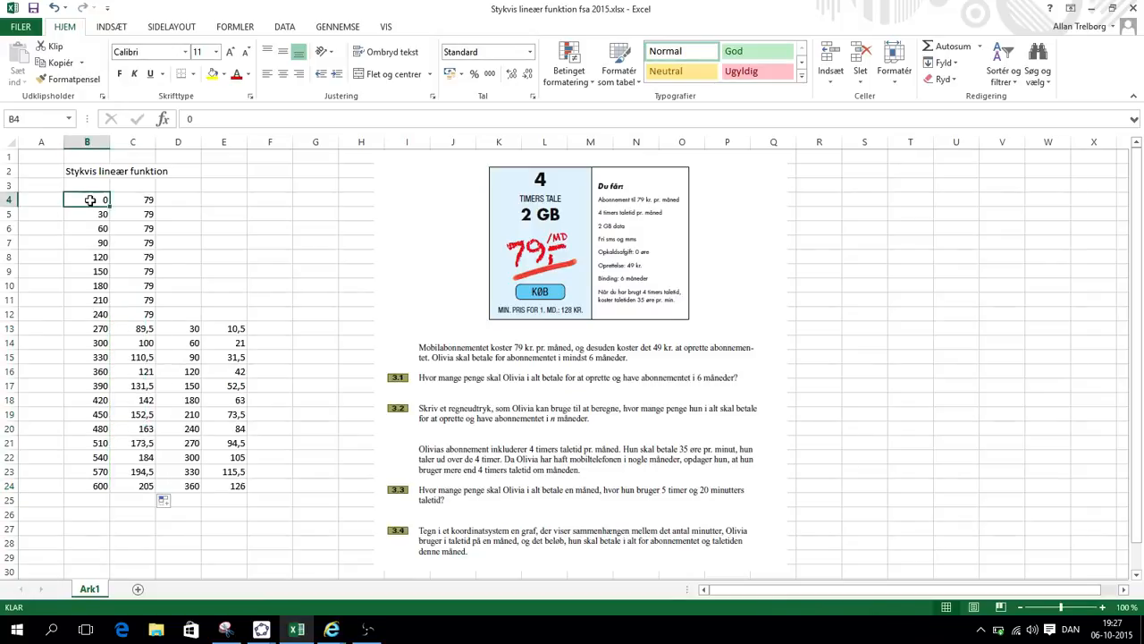
key("shift+Right")
key("shift+Down")
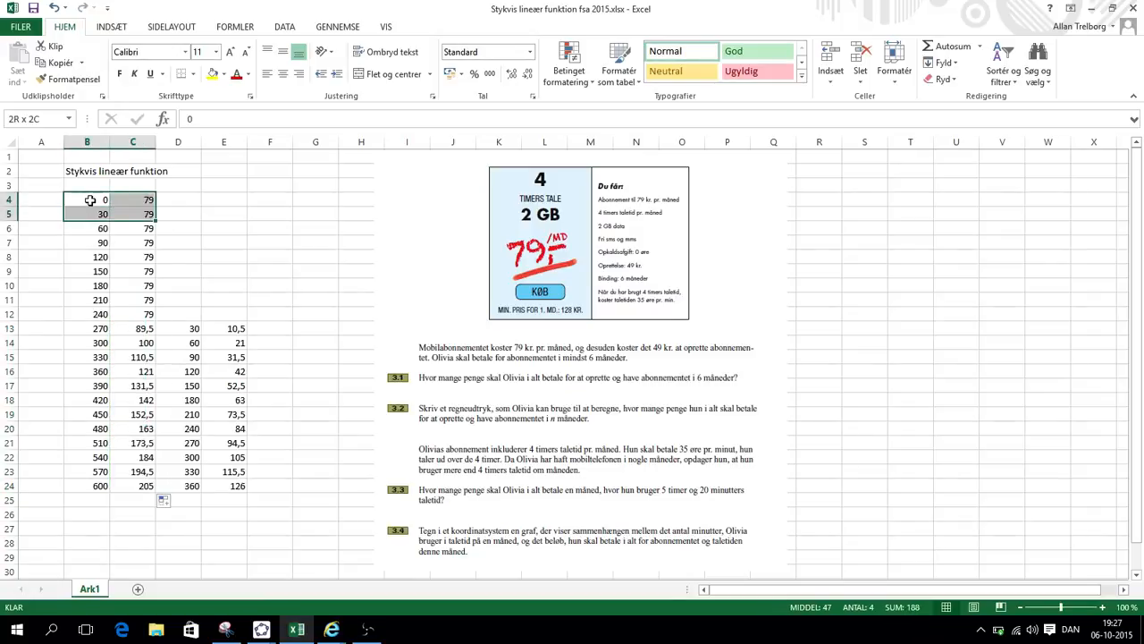
key("ctrl+shift+Down")
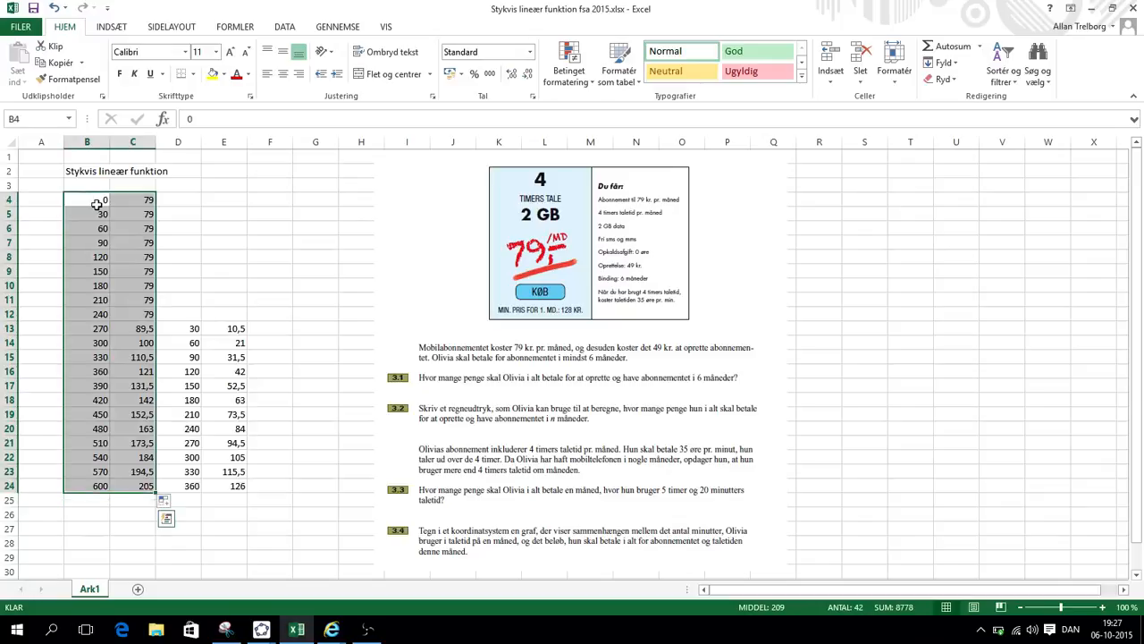
right_click(97, 204)
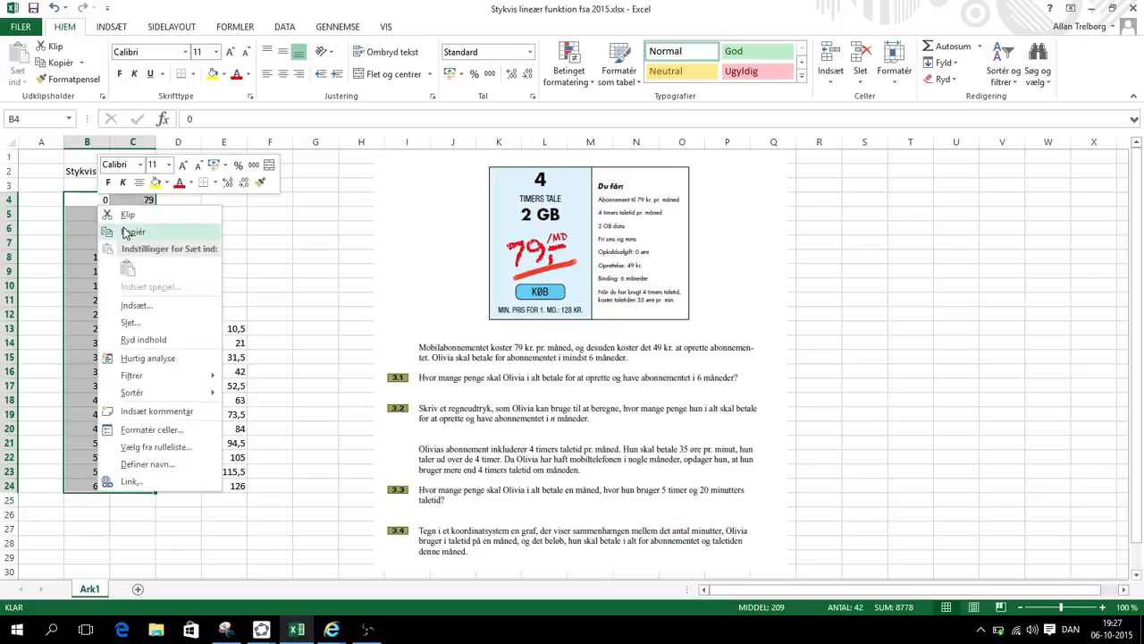
left_click(132, 232)
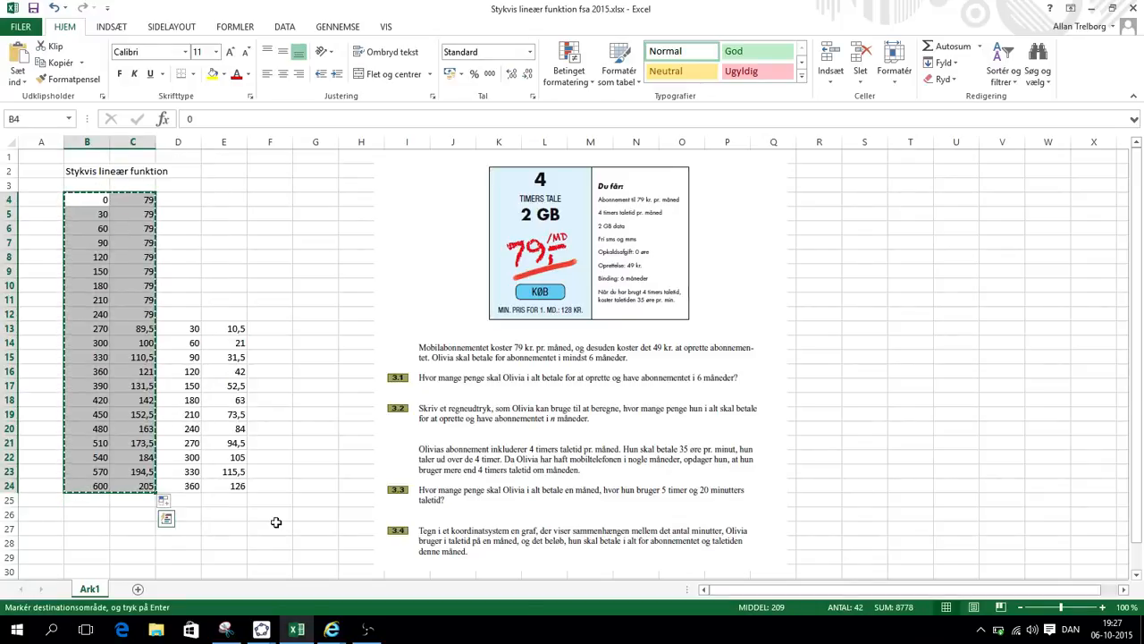
Step: Switch to the empty GeoGebra window and shift the coordinate system so the first quadrant fills the drawing pad
left_click(263, 632)
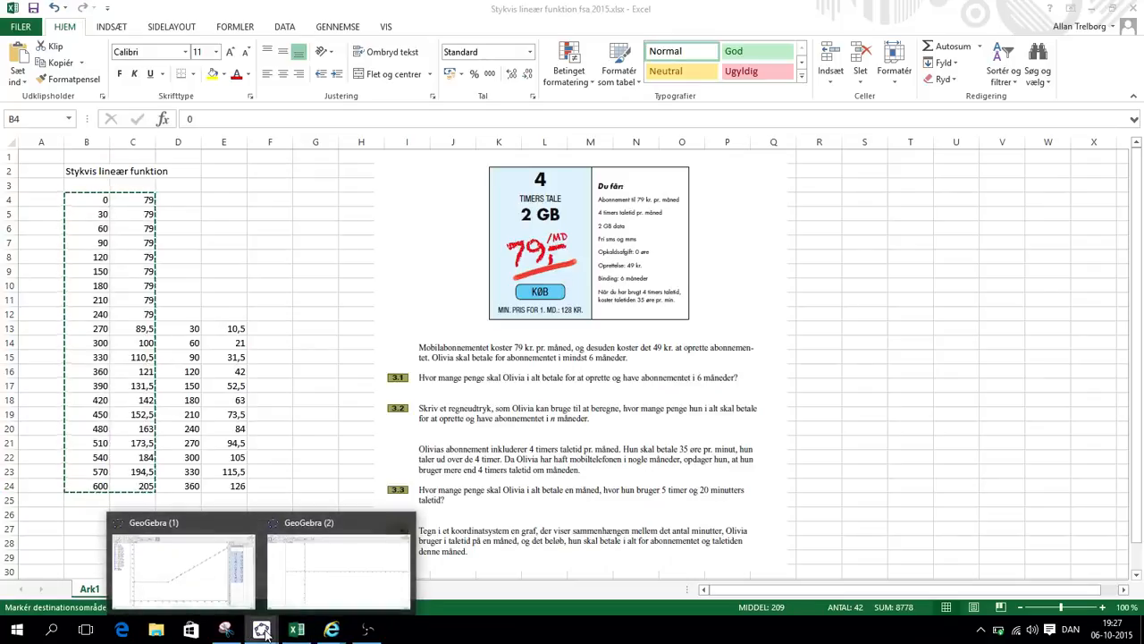
left_click(338, 572)
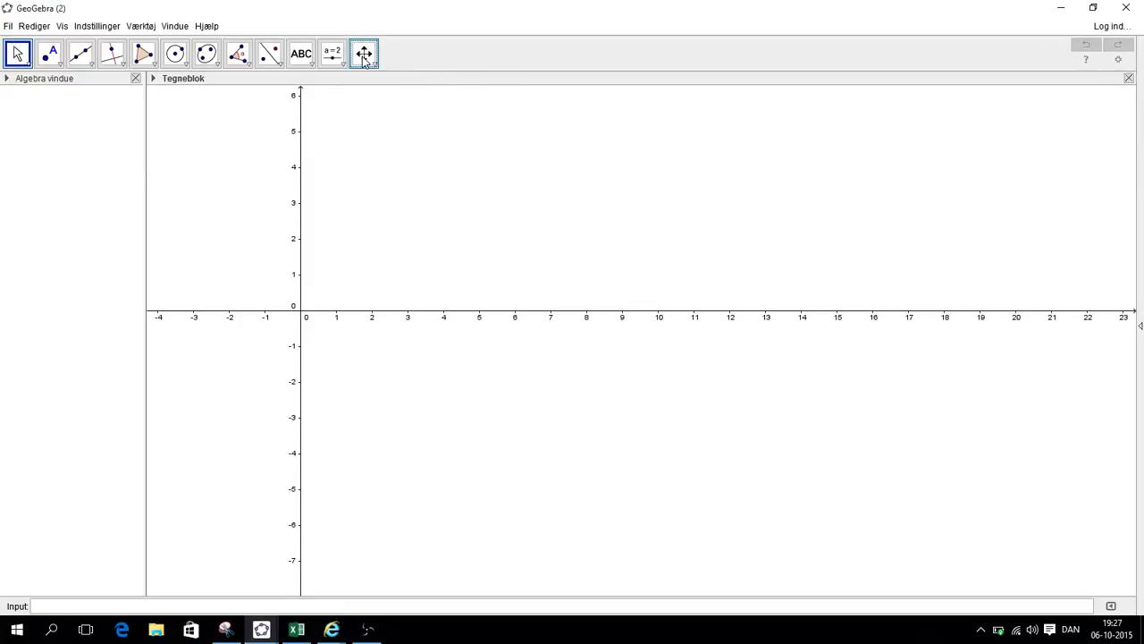
left_click(365, 59)
left_click_drag(317, 262, 205, 506)
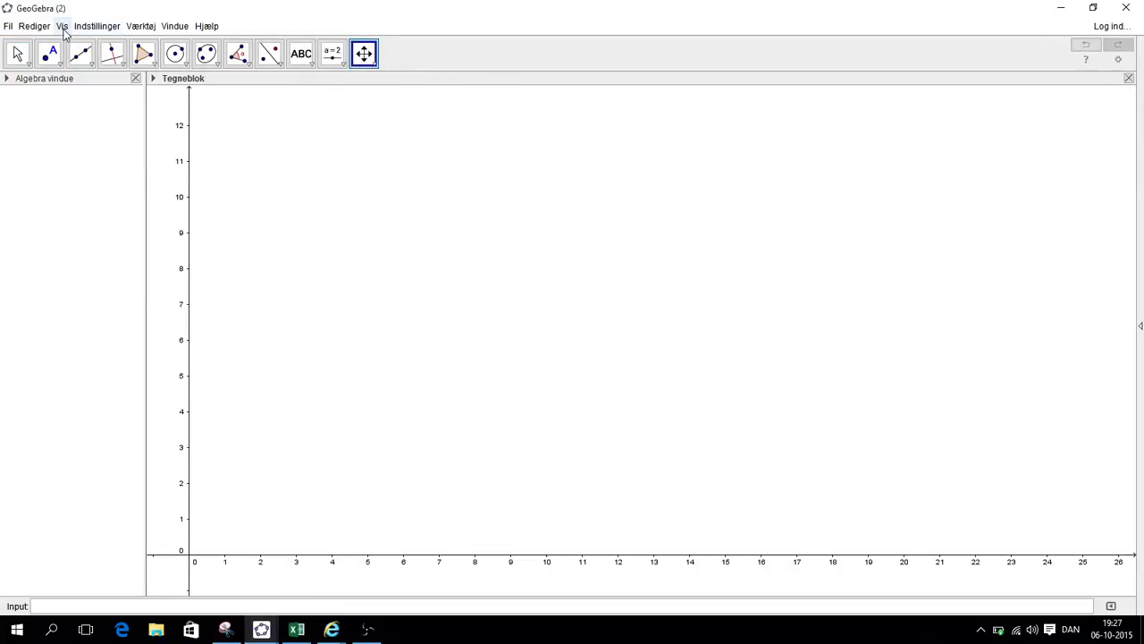
Step: Show the spreadsheet view (Regneark) and paste the copied values starting at cell A3
left_click(62, 26)
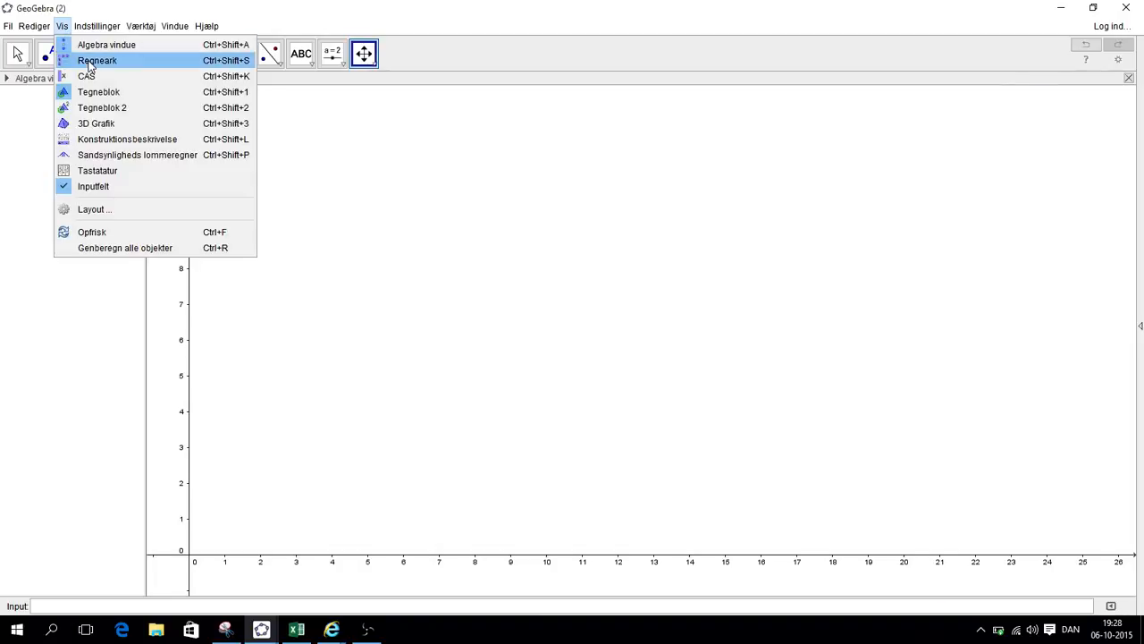
left_click(90, 61)
left_click(981, 162)
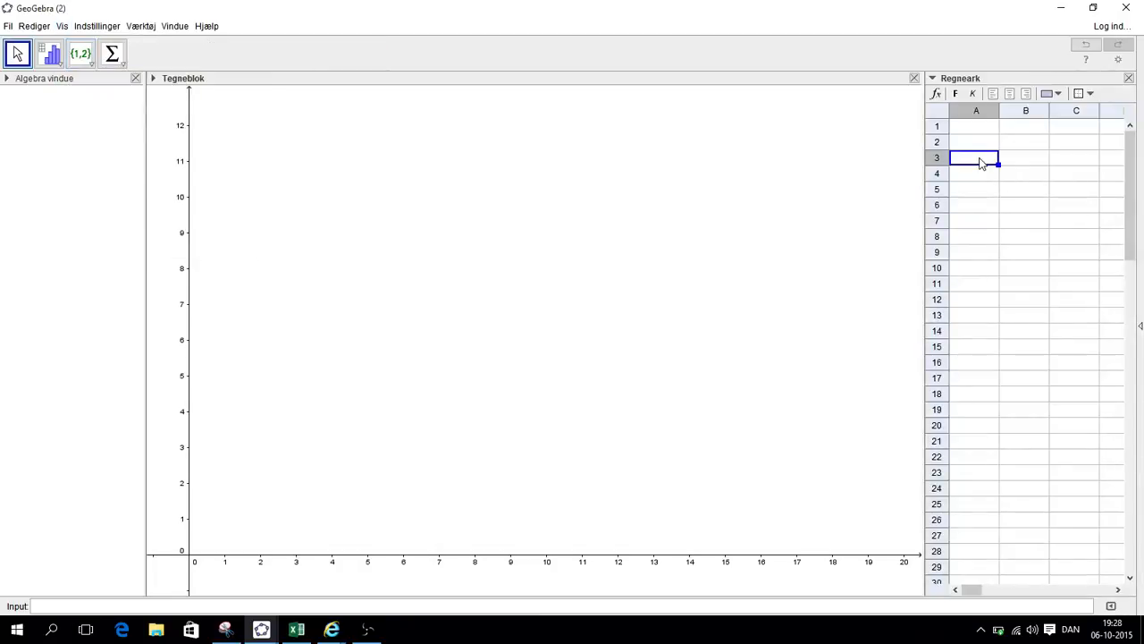
right_click(981, 162)
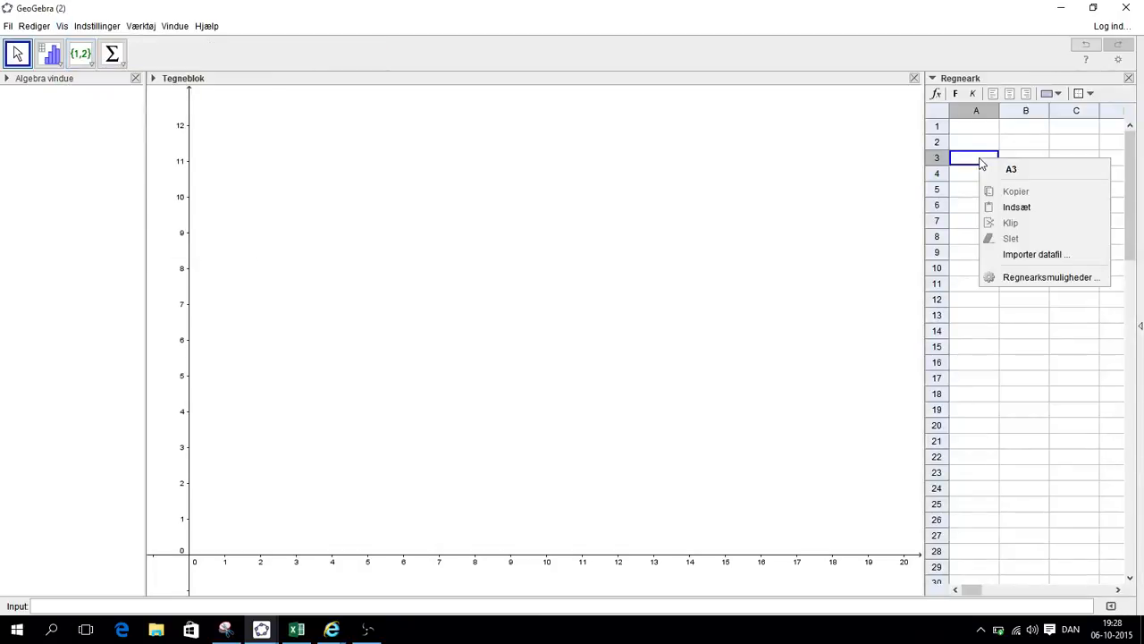
left_click(1015, 209)
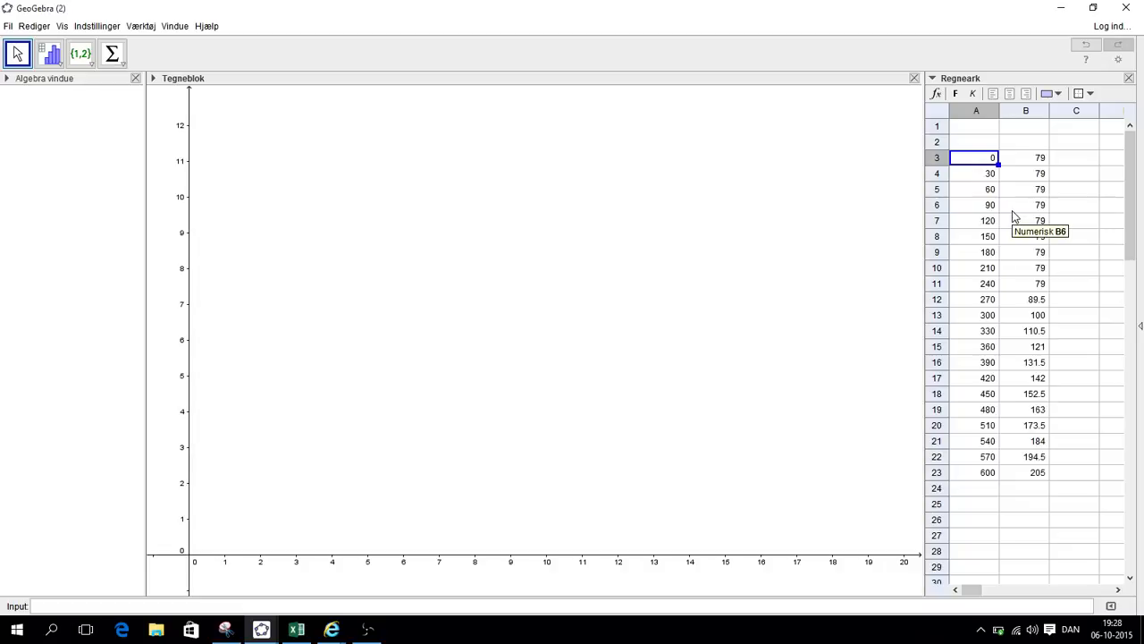
Step: Create a polyline (StykvisLinje) from the minutes and price values in spreadsheet cells A3:B23
left_click(976, 161)
key("shift+Right")
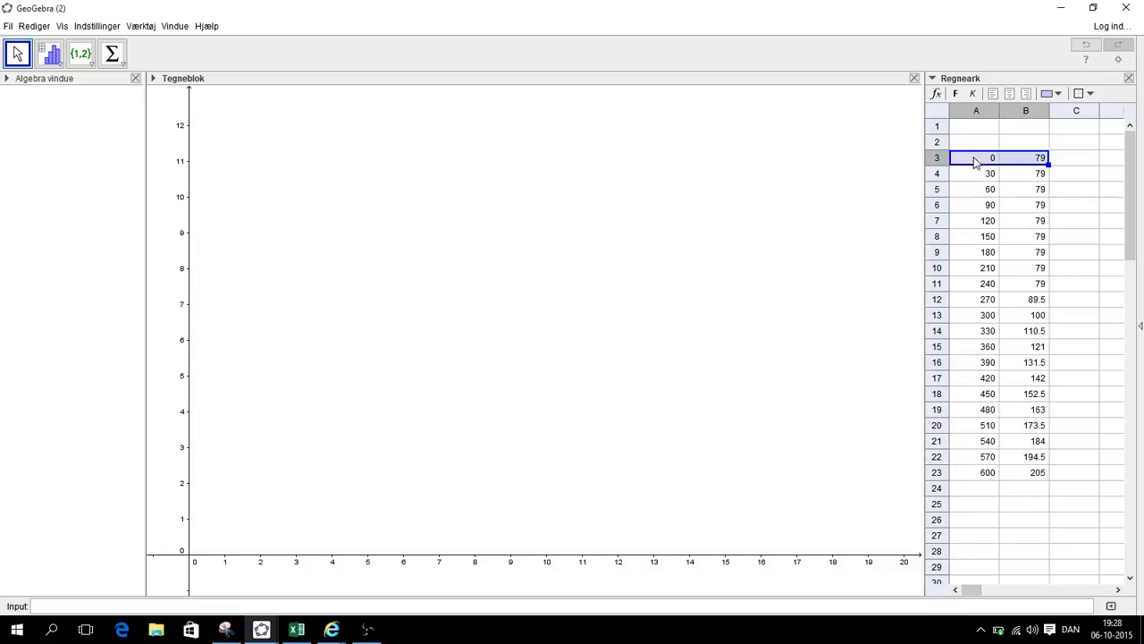
key("shift+Down")
key("shift+Down")
key("shift+Down")
key("shift+Down")
key("shift+Down")
key("shift+Down")
key("shift+Down")
key("shift+Down")
key("shift+Down")
key("shift+Down")
key("shift+Down")
key("shift+Down")
key("shift+Down")
key("shift+Down")
key("shift+Down")
key("shift+Down")
key("shift+Down")
key("shift+Down")
key("shift+Down")
key("shift+Down")
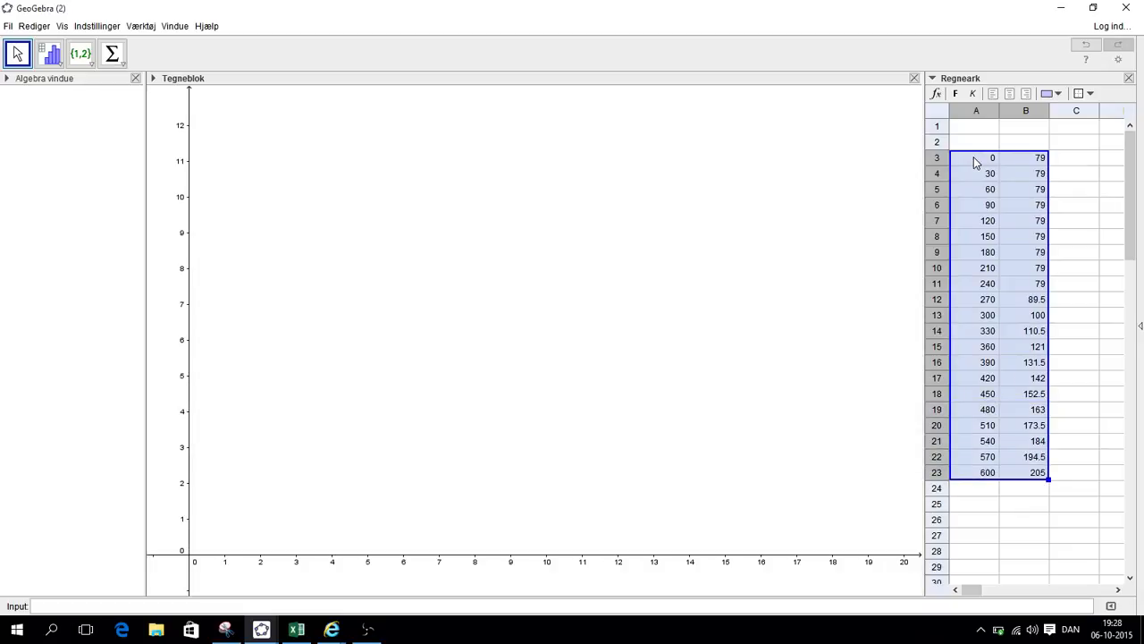
right_click(974, 159)
mouse_move(1014, 261)
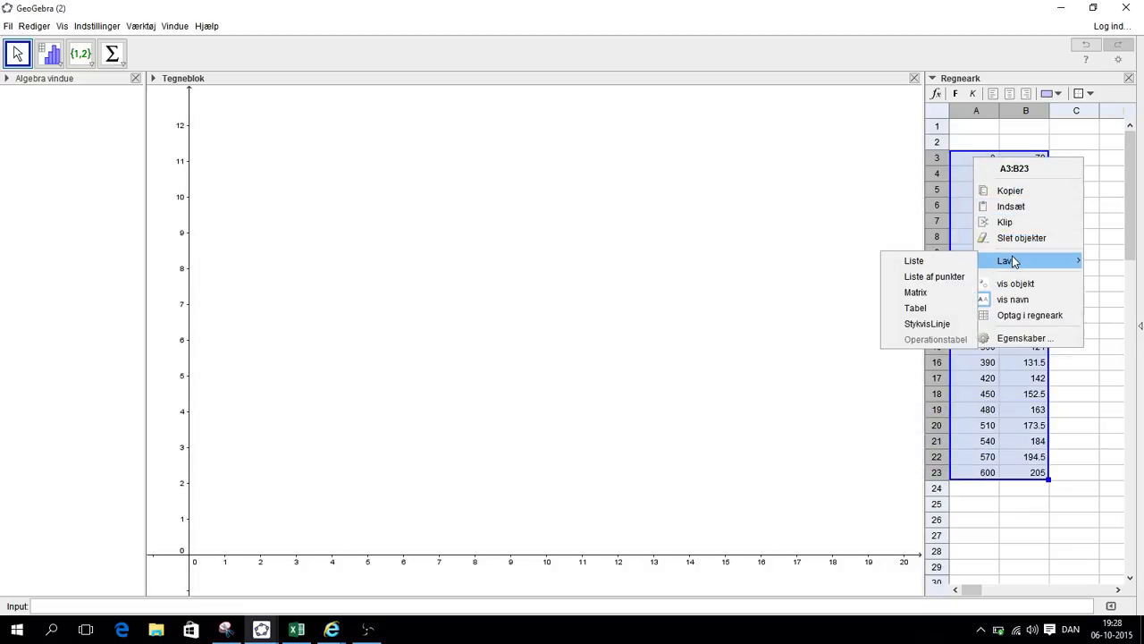
left_click(941, 327)
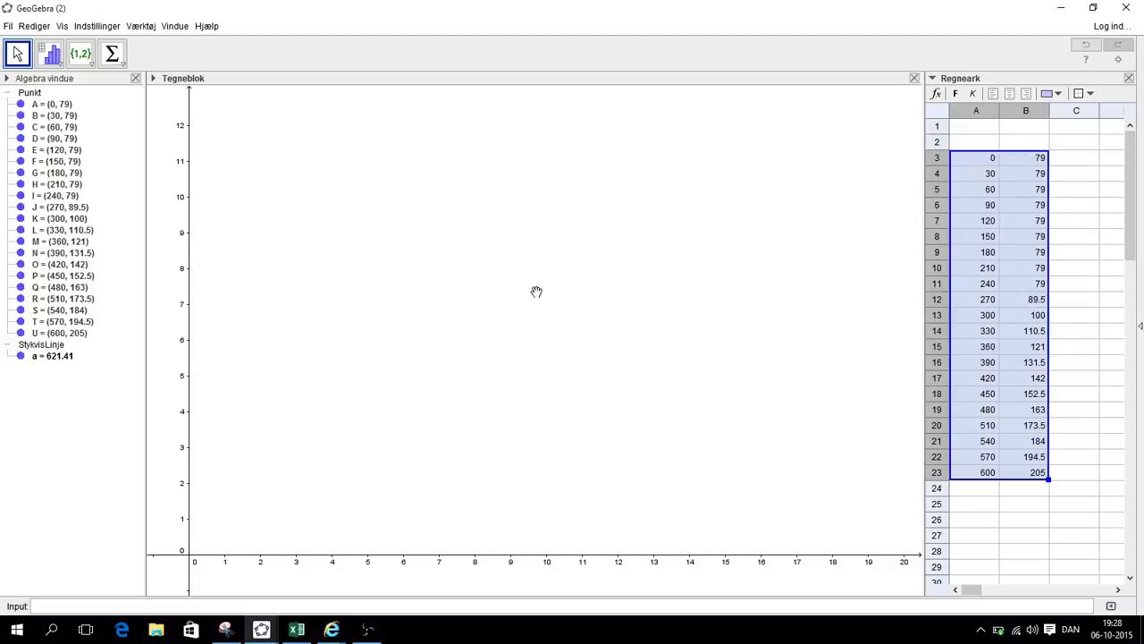
Step: Rescale the drawing pad's axes so x reaches just over 600 and y just over 200, fitting the whole polyline
left_click(407, 319)
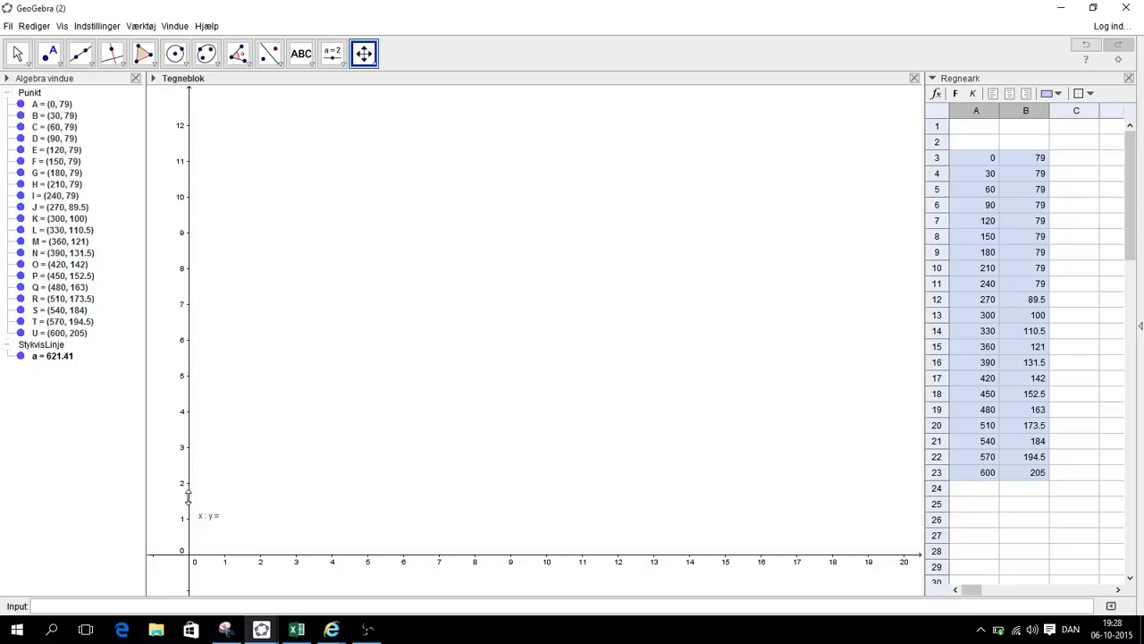
left_click_drag(188, 496, 185, 550)
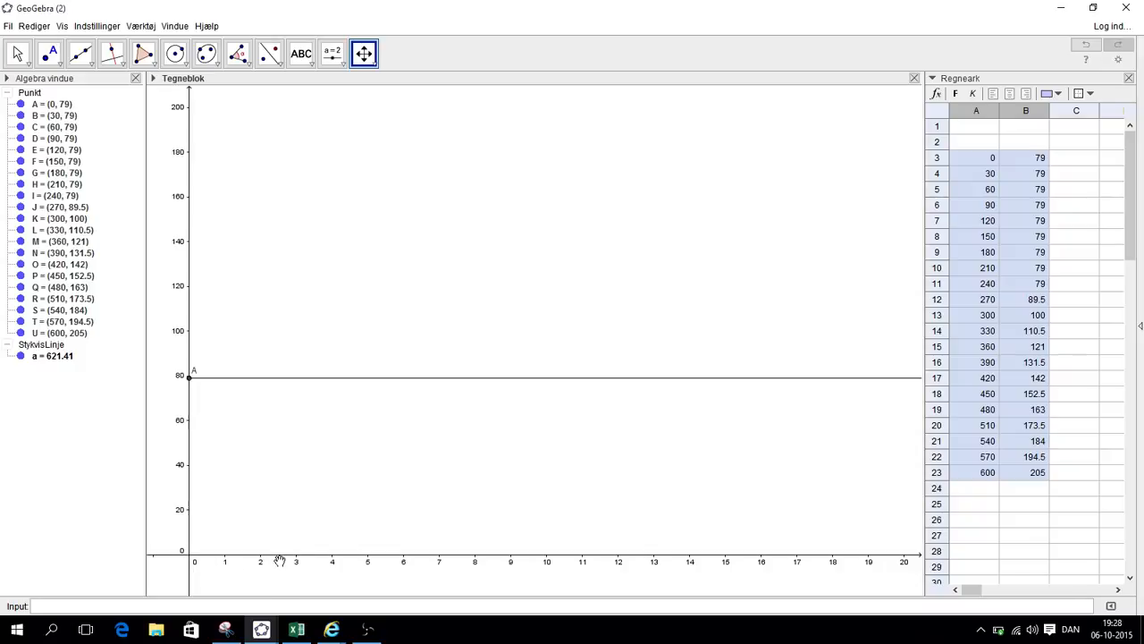
left_click_drag(279, 555, 194, 579)
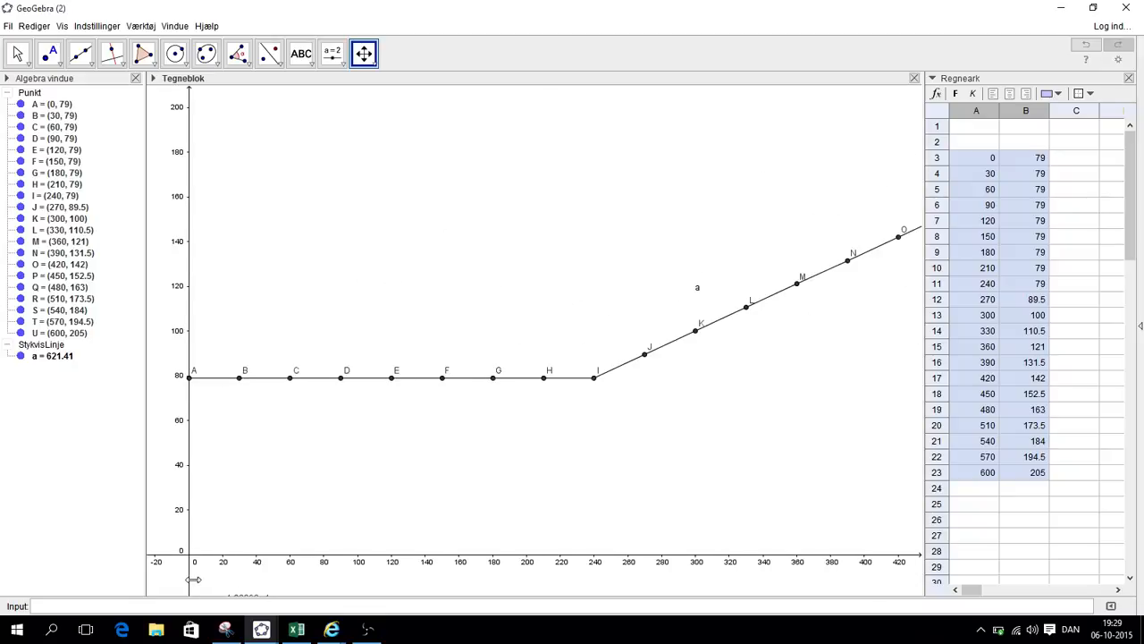
left_click_drag(194, 579, 191, 577)
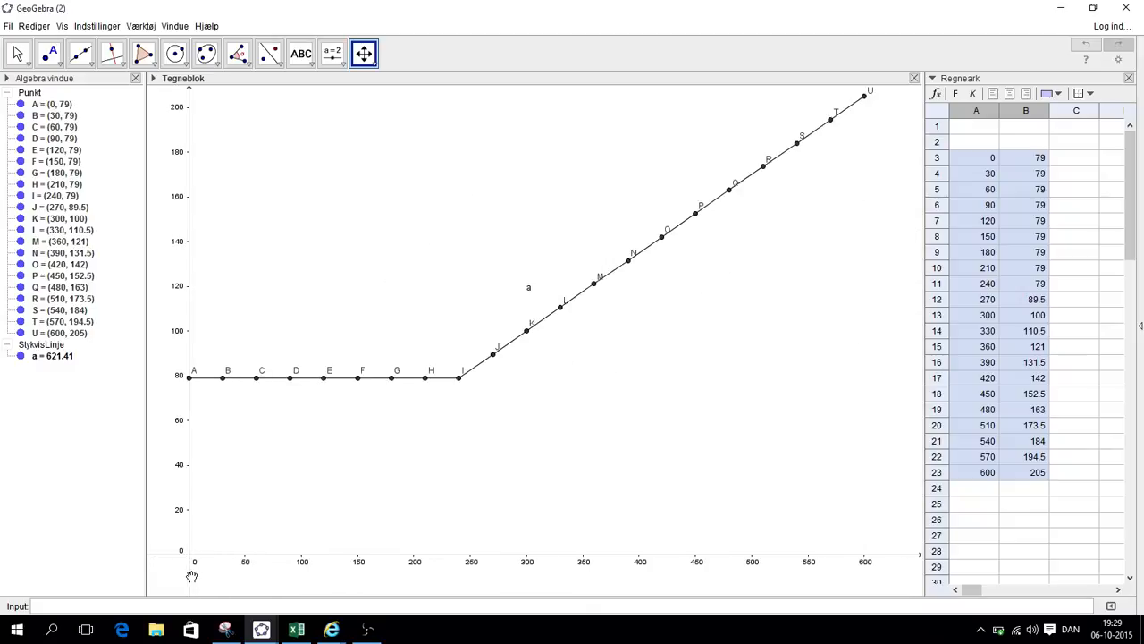